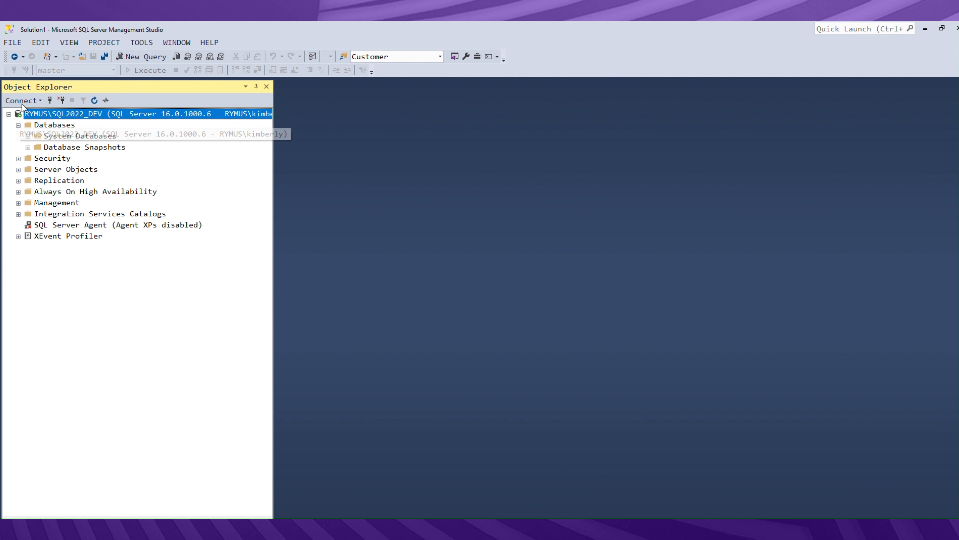
- Run a new query restoring AdventureWorks2022 from C:\SQLData\Backup\AdventureWorks2022.bak, moving its data file to C:\SQLData\UserDB and its log to C:\SQLData\UserDBLogs
click(155, 59)
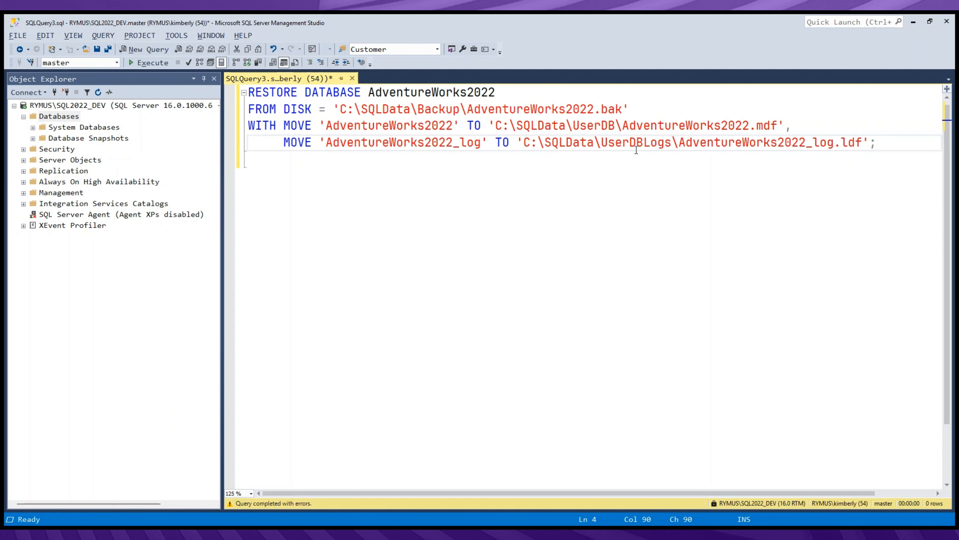
click(159, 62)
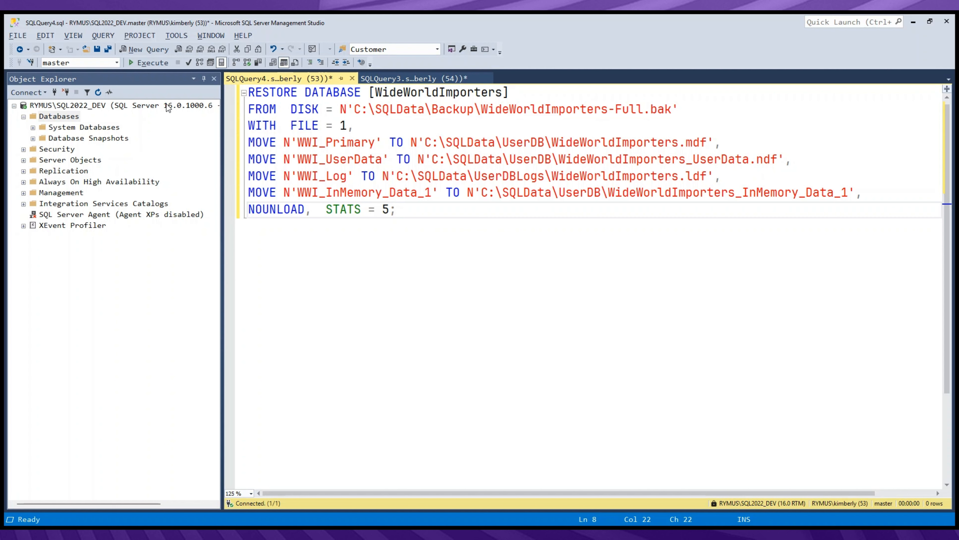
- Run the restore of WideWorldImporters from C:\SQLData\Backup\WideWorldImporters-Full.bak and refresh the server's Databases list
click(161, 62)
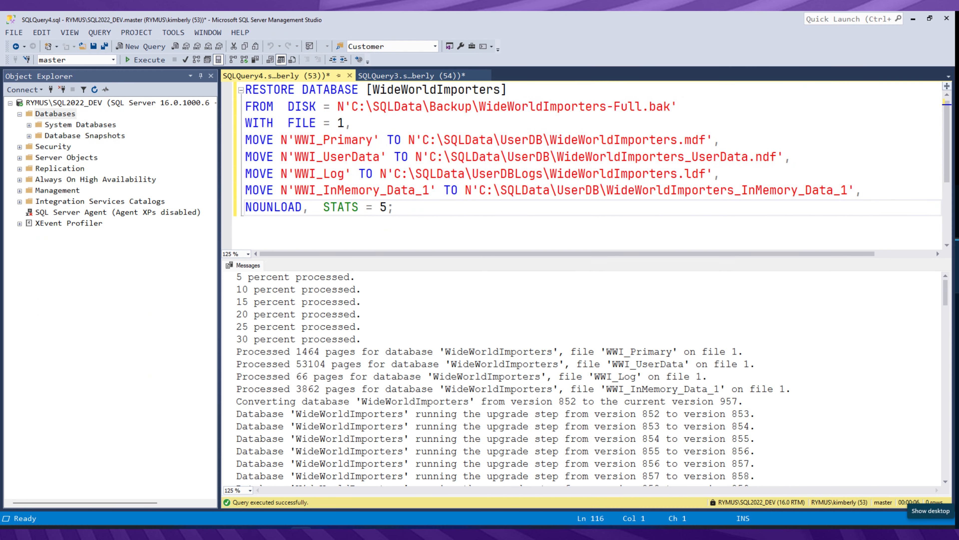
click(68, 113)
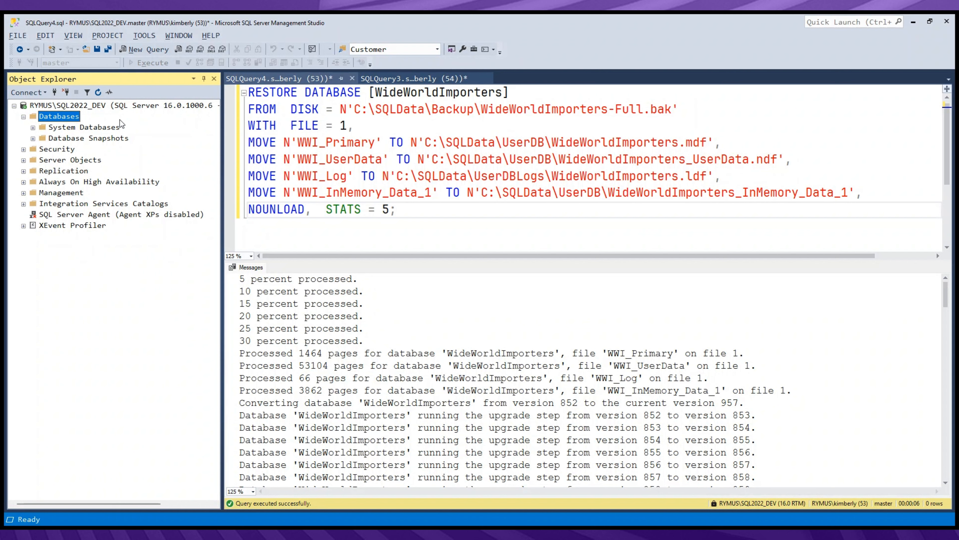
click(99, 93)
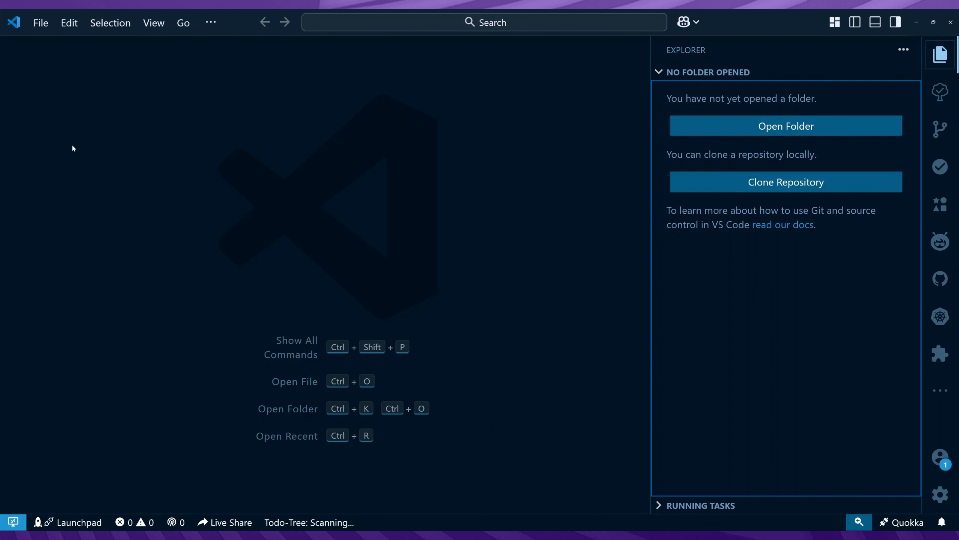
- In Visual Studio Code, search the extensions for "sql" and view the details of SQL Server (mssql) and SQL Database Projects
click(153, 23)
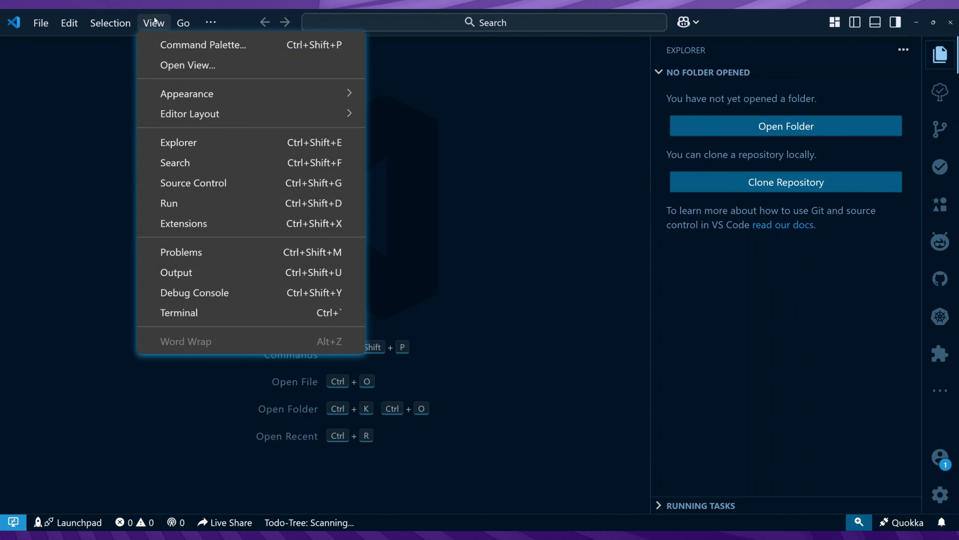
click(190, 219)
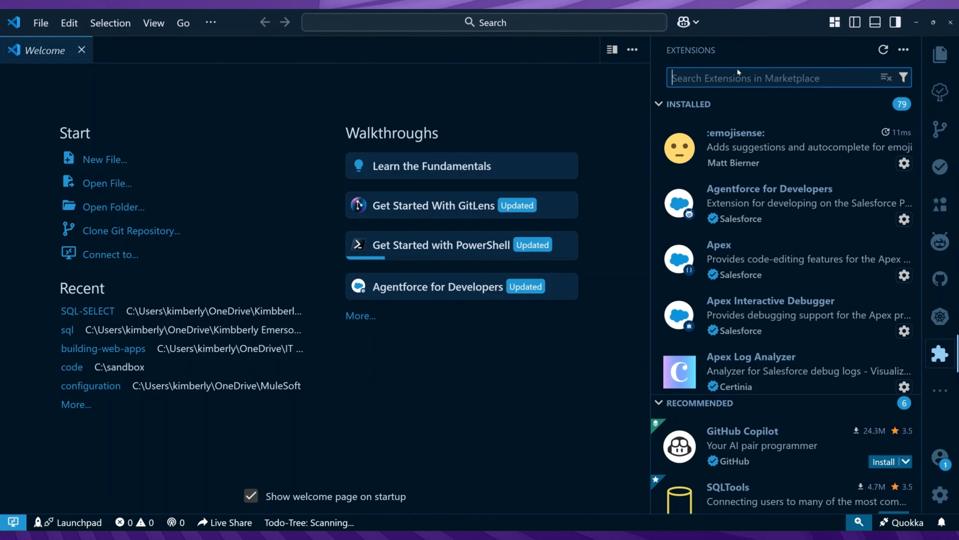
text(sql)
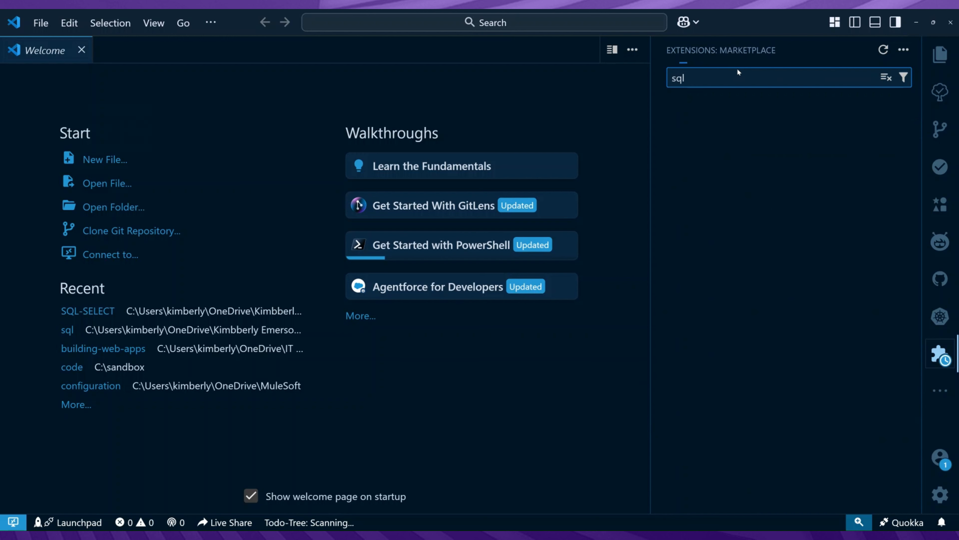
click(830, 130)
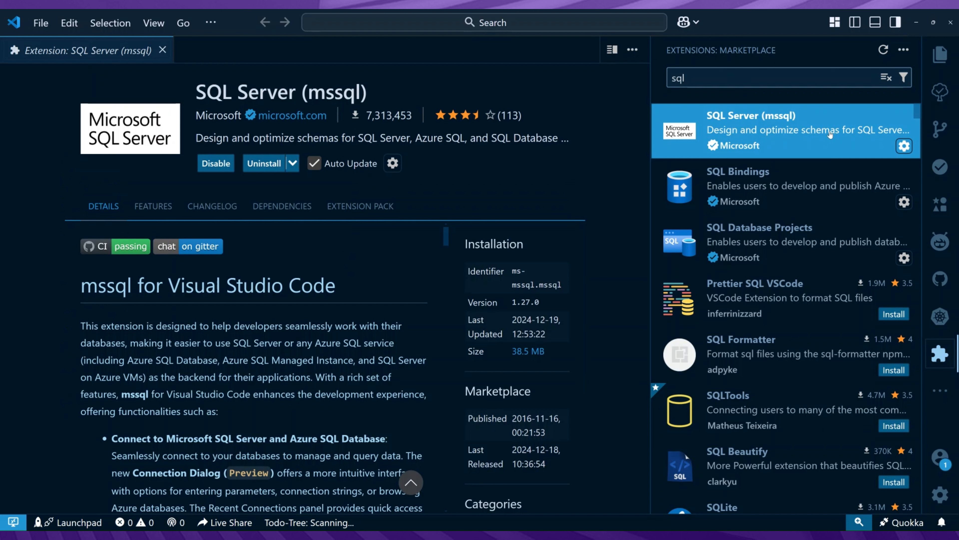
key(alt+Tab)
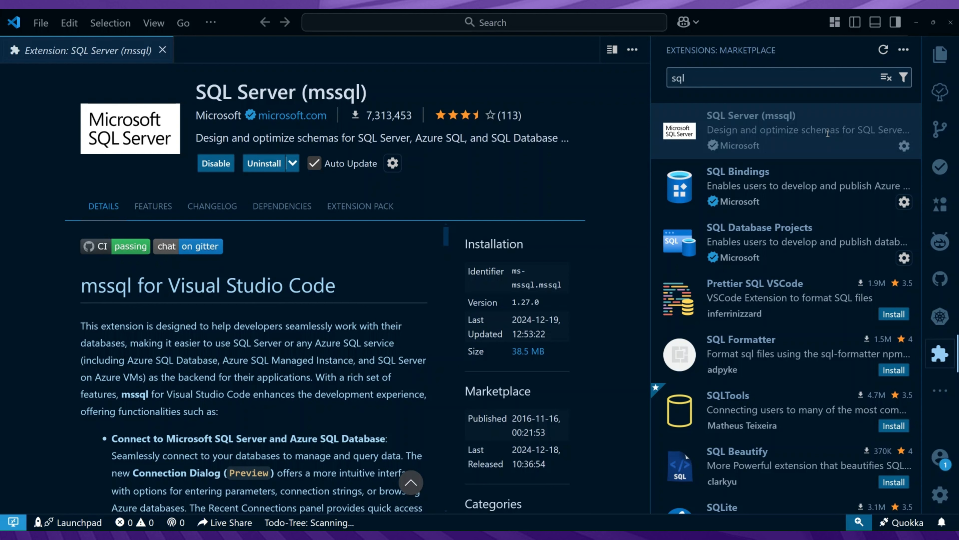
click(831, 241)
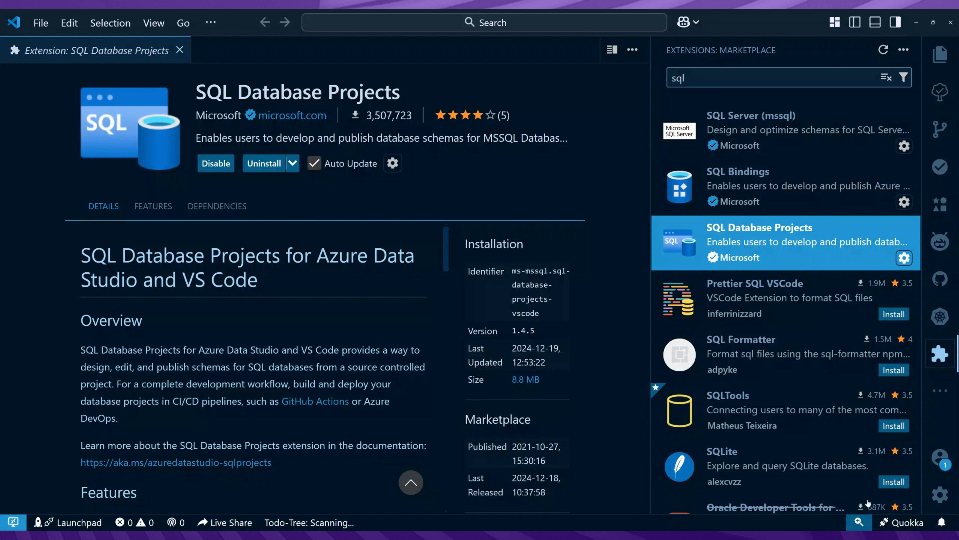
- Show the SQL Server view and start adding a new connection
click(157, 26)
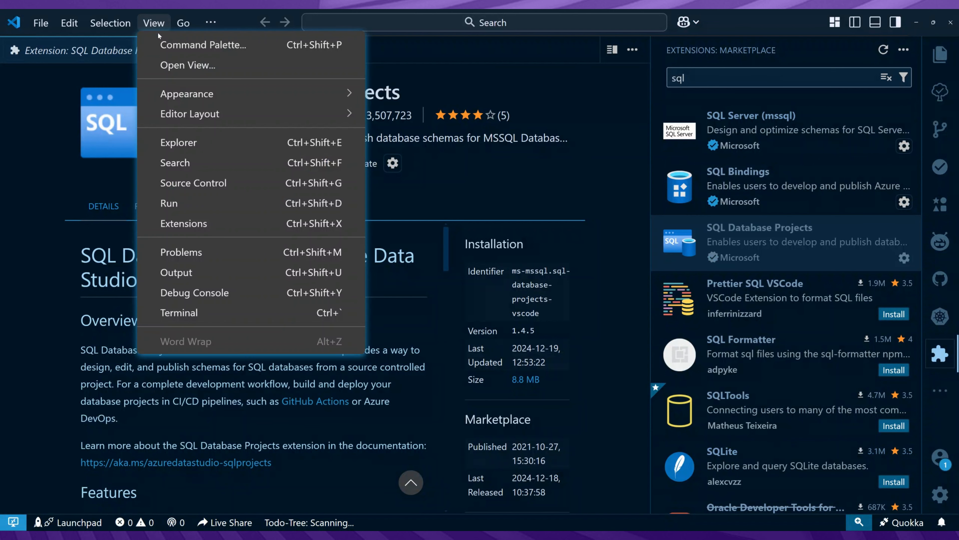
click(167, 66)
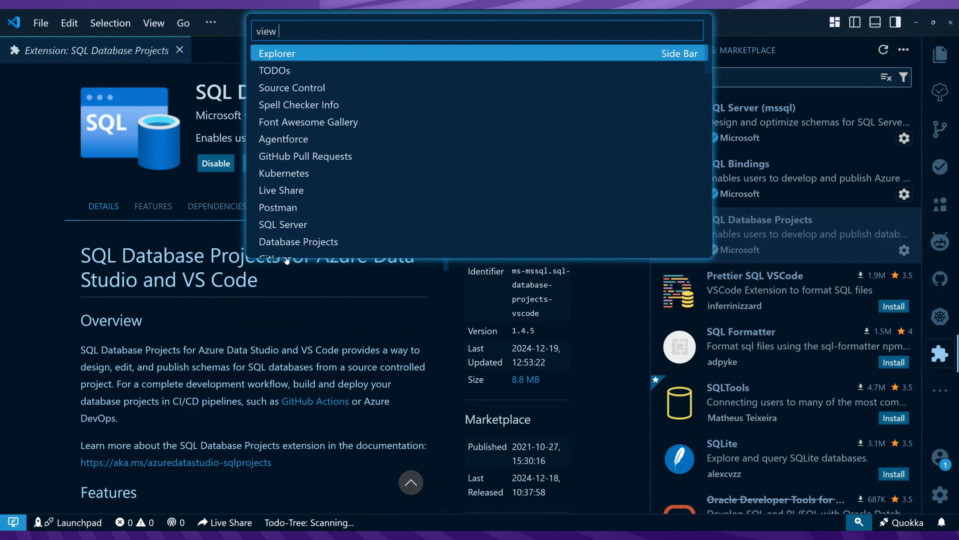
click(291, 227)
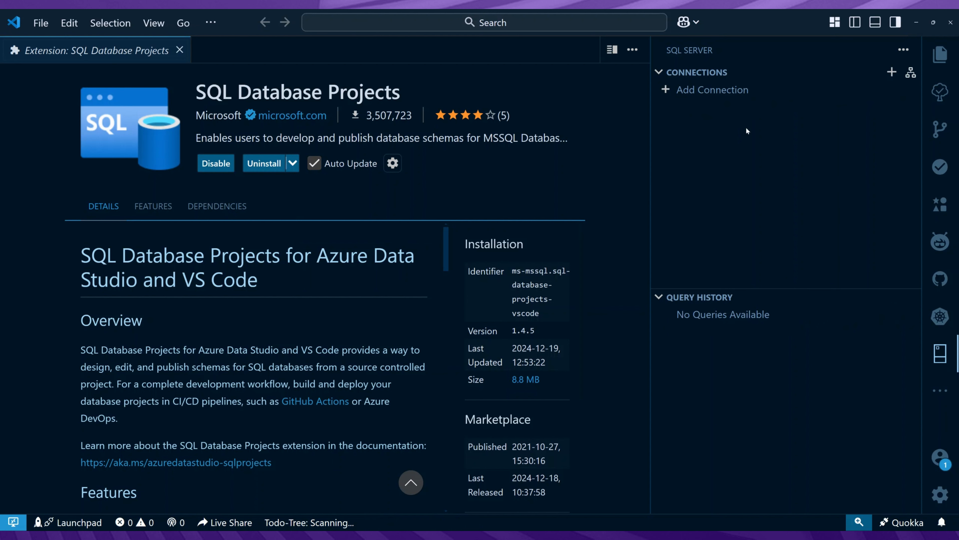
click(699, 93)
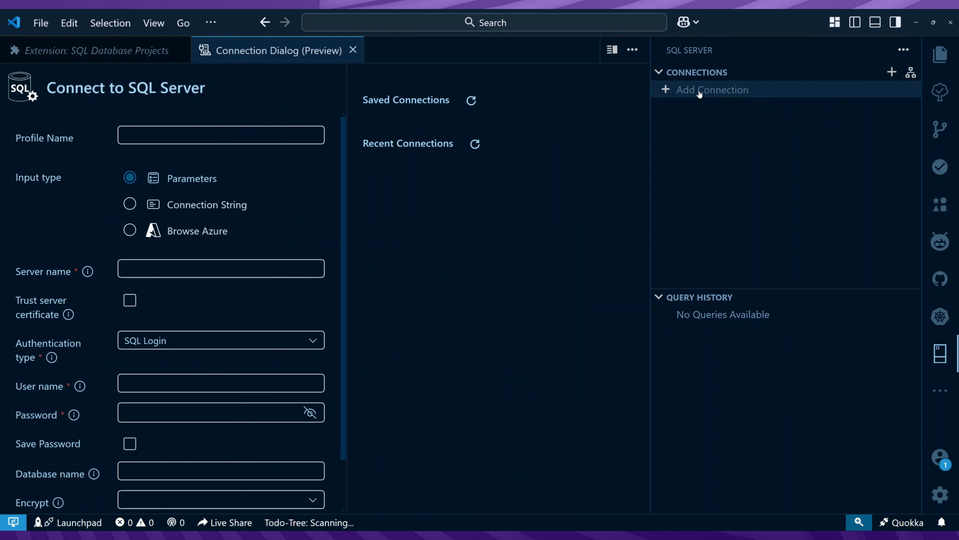
- Name the connection profile AdventureWorks
click(235, 134)
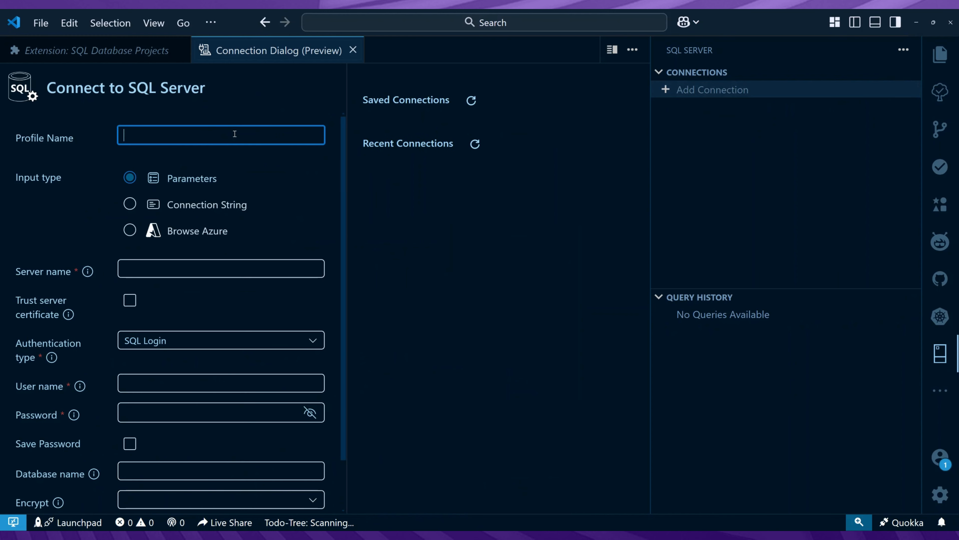
text(Adventujr)
key(BackSpace)
text(reWorks)
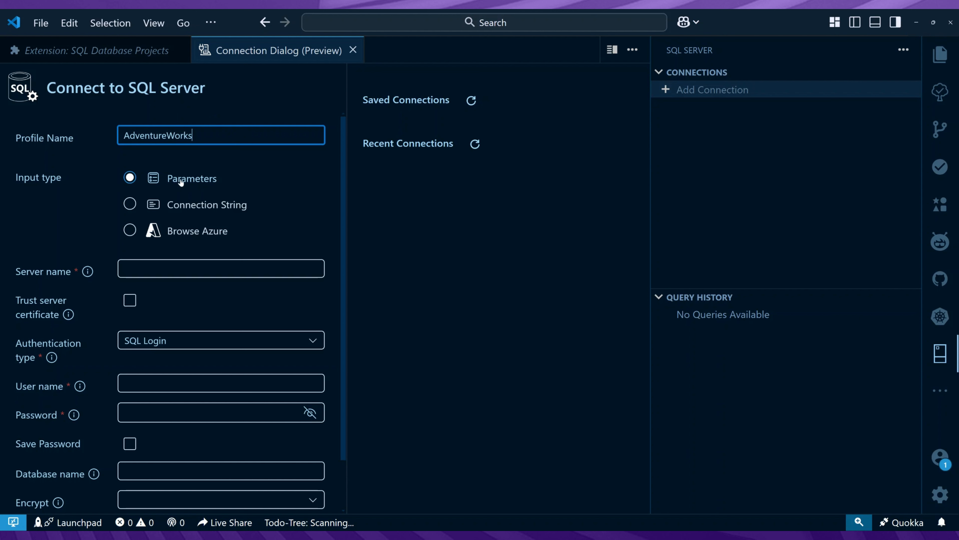
- Set the connection's server name to RYMUS\SQL2022_DEV
click(155, 269)
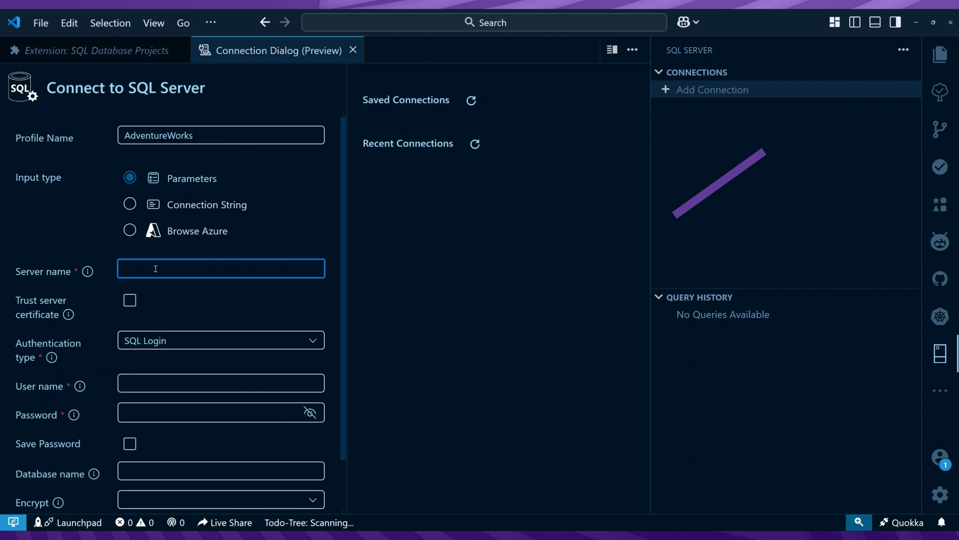
text(RYM)
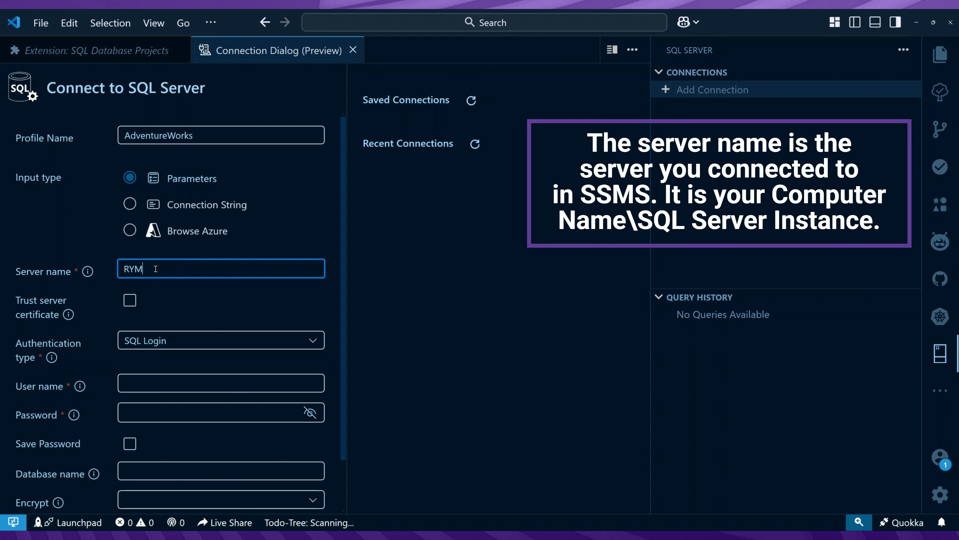
text(US\SQL2022_DEV)
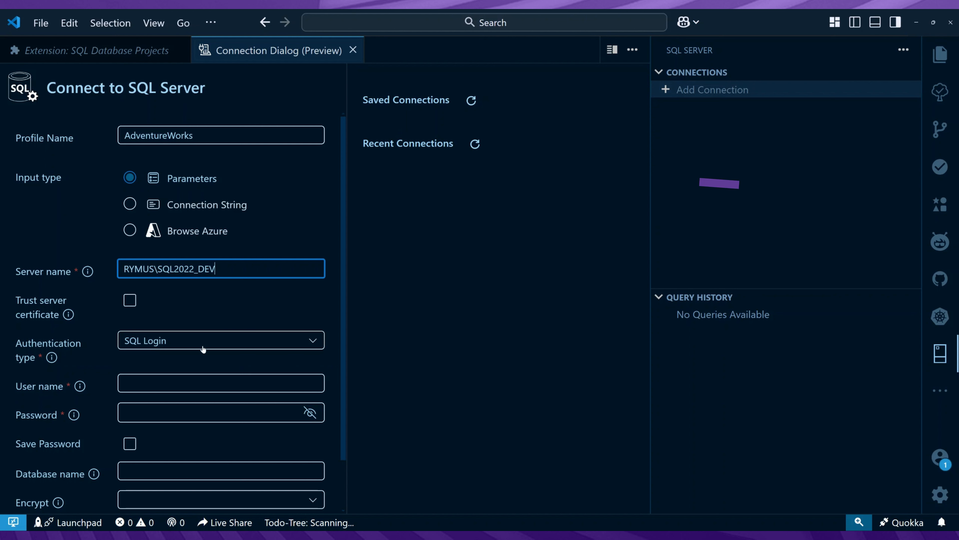
- Trust the server certificate and set the authentication type to Windows Authentication
click(130, 302)
click(172, 342)
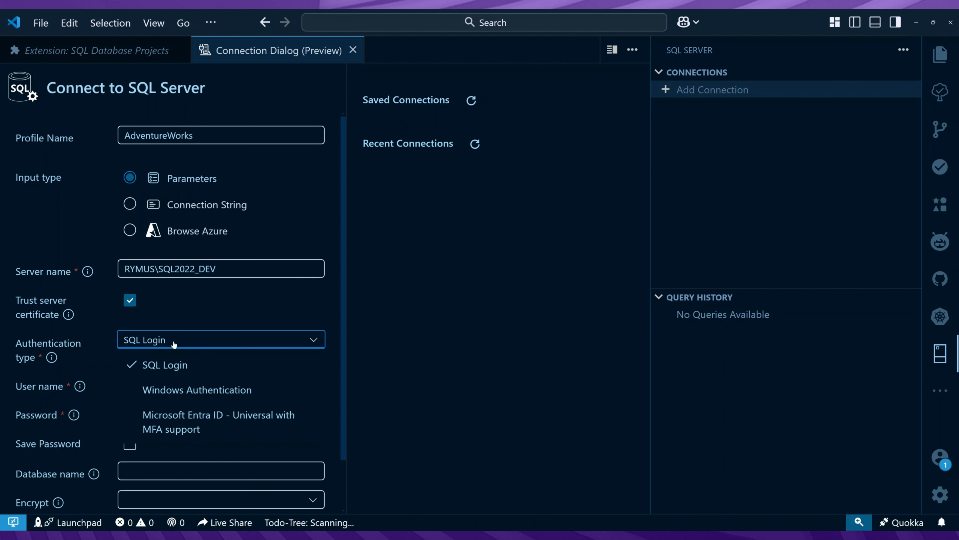
click(178, 390)
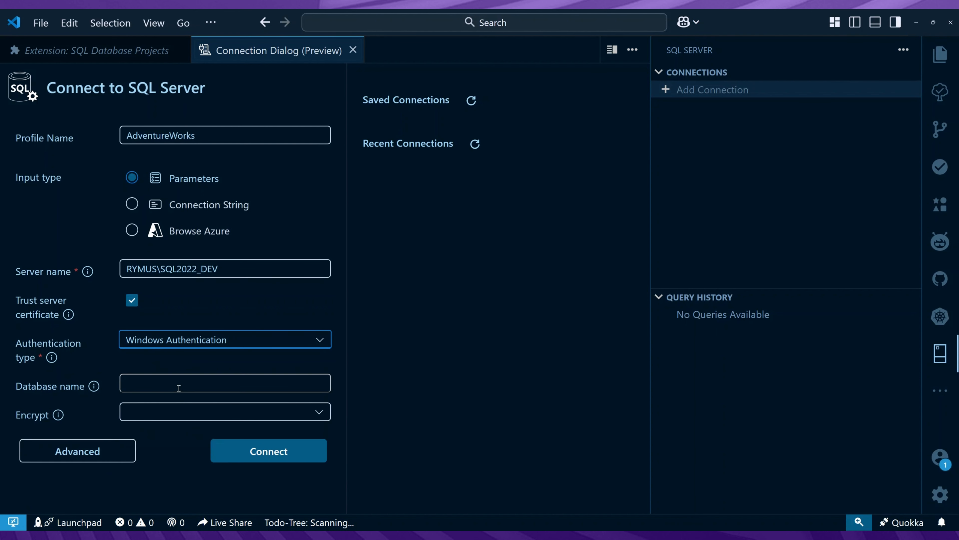
- Set the database name to AdventureWorks2022 and encryption to Mandatory, and connect to the server
click(151, 383)
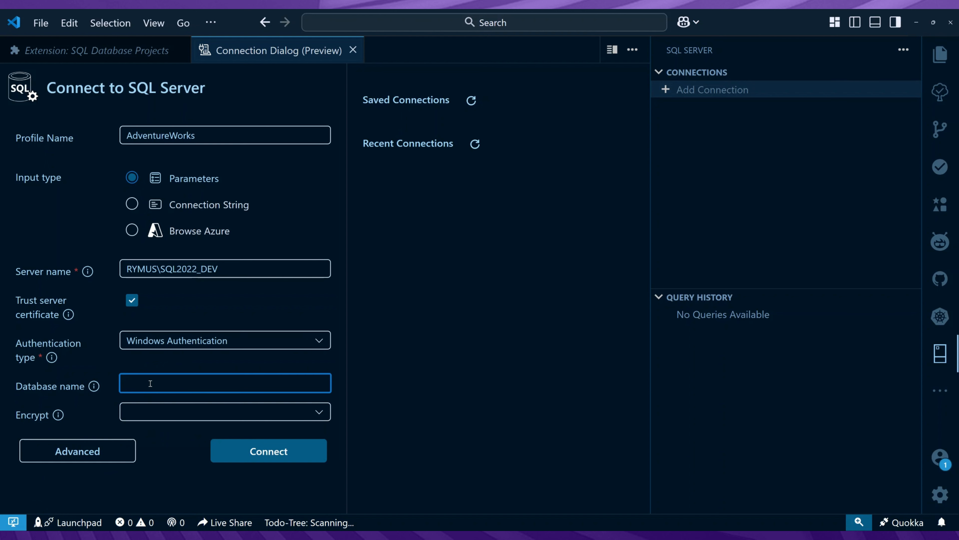
text(AdventureWorks2022)
click(204, 416)
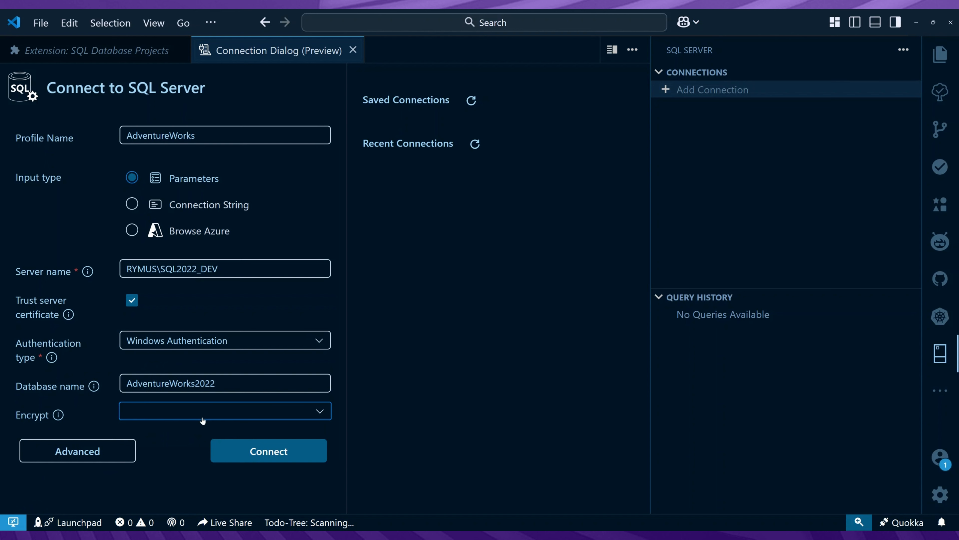
click(189, 458)
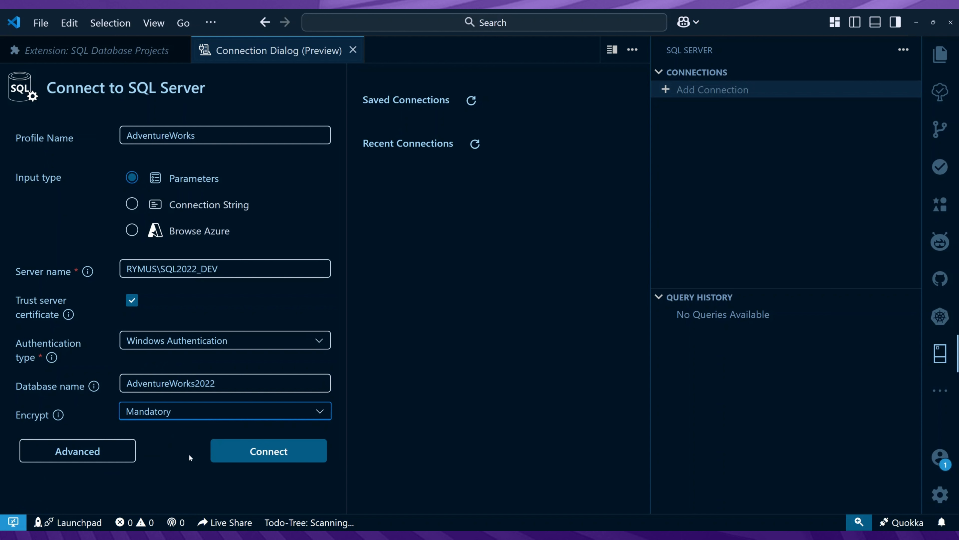
click(261, 454)
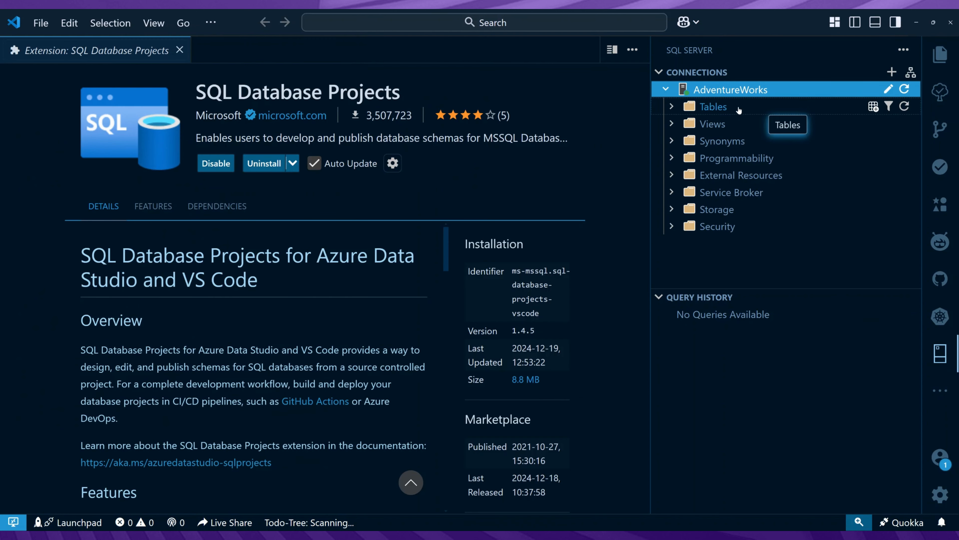
- Expand the connection's tables and create a new query on AdventureWorks containing USE AdventureWorks2022 and GO, followed by a blank line
click(671, 108)
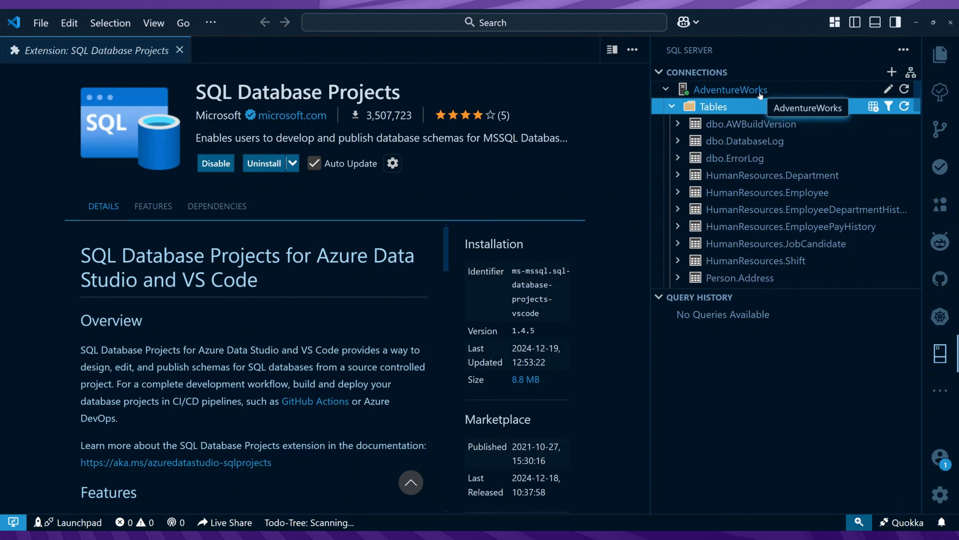
right_click(759, 94)
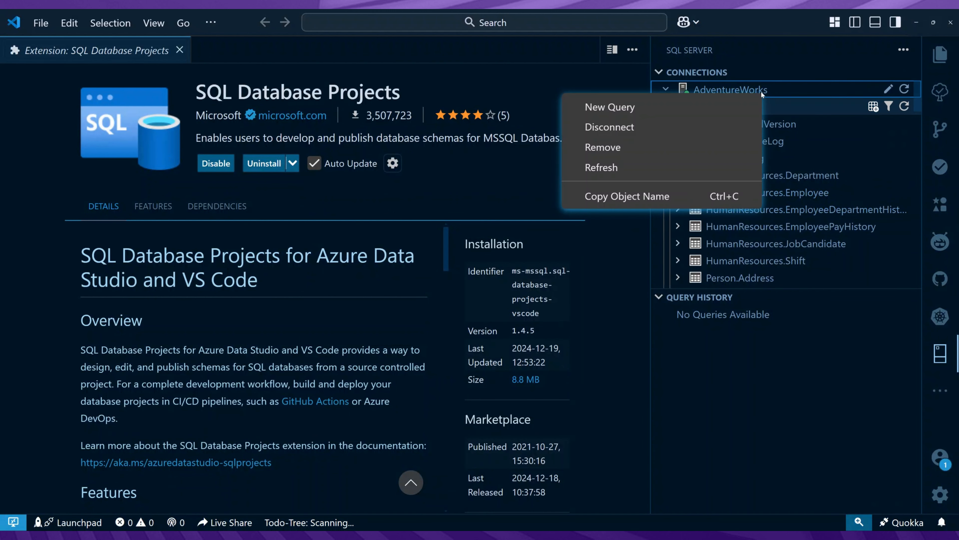
click(730, 105)
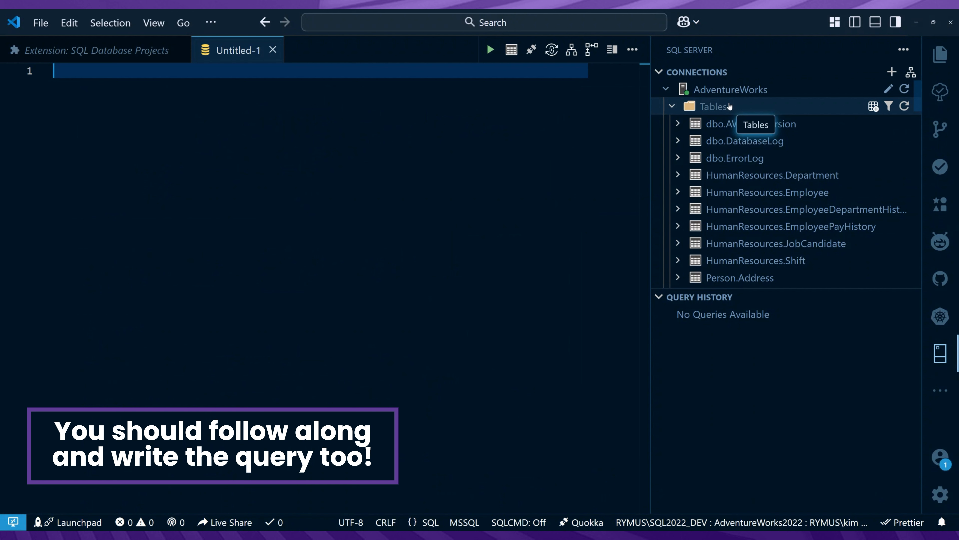
text(USE AdventureWorks2022 GO)
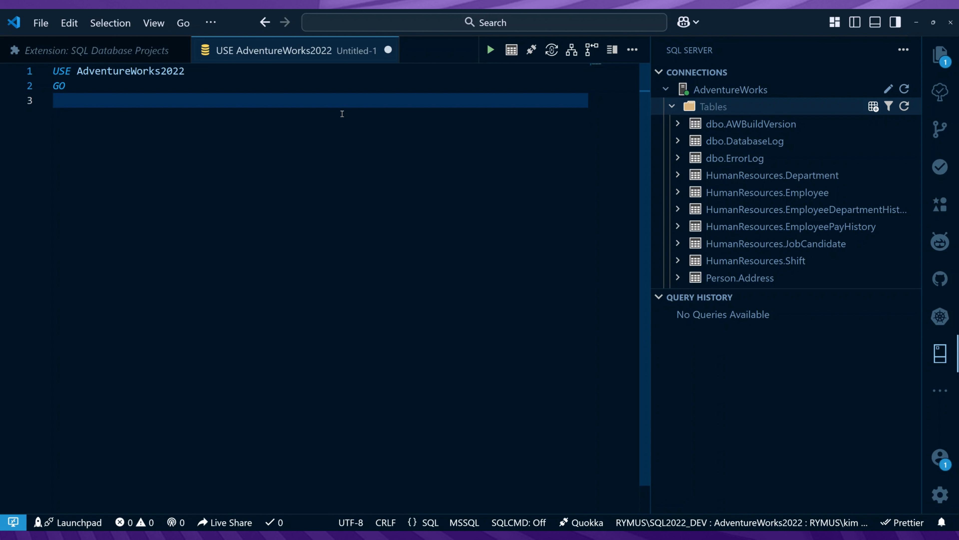
key(Return)
- Expand the Person.Person table and its Columns folder in the AdventureWorks connection
scroll(676, 185, down, 5)
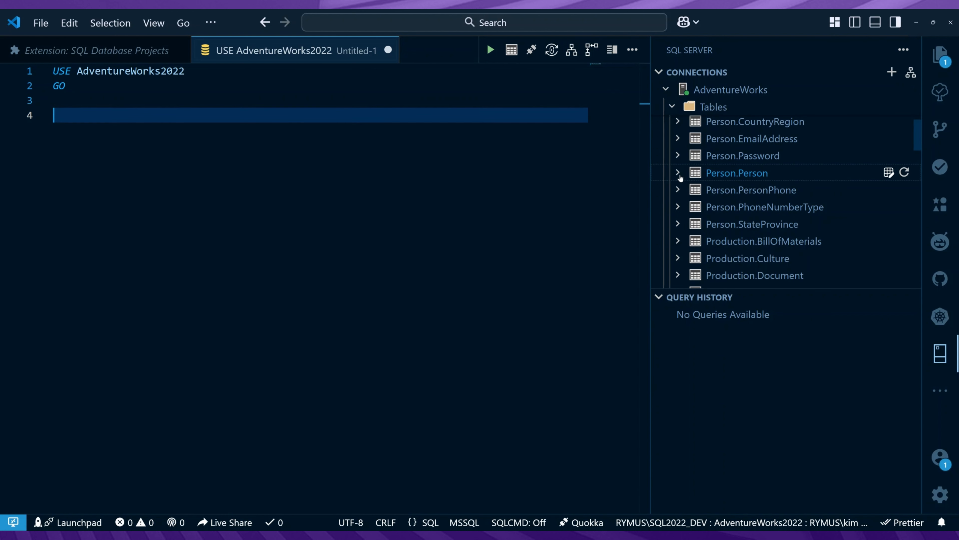
click(679, 174)
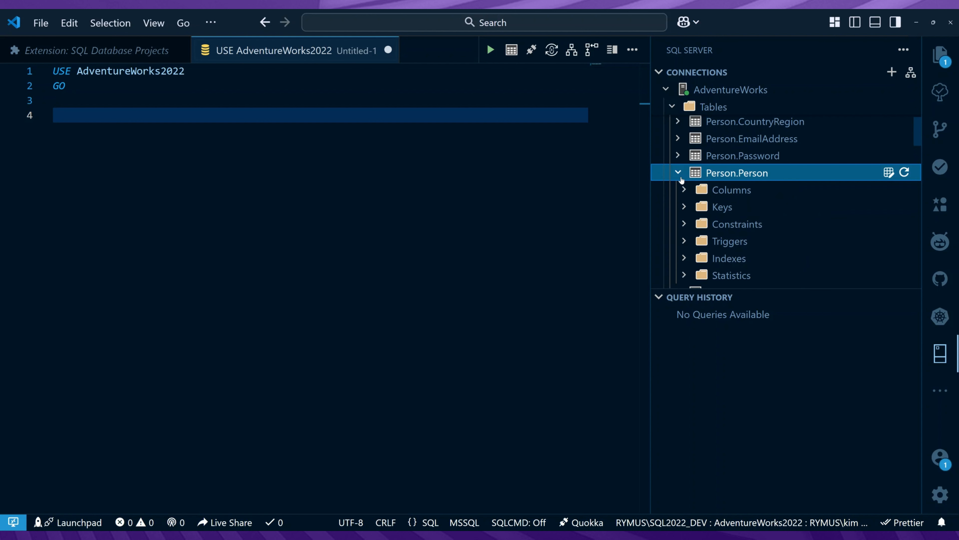
click(685, 190)
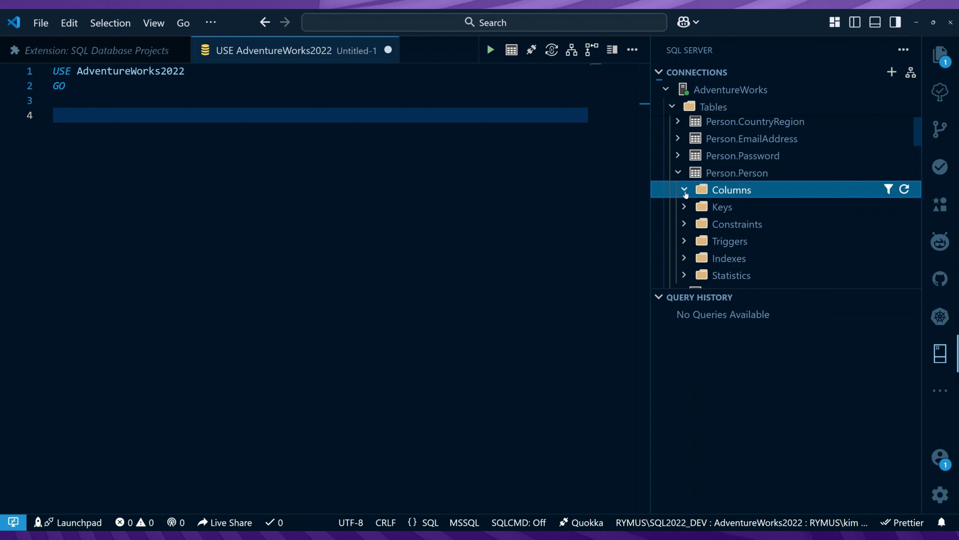